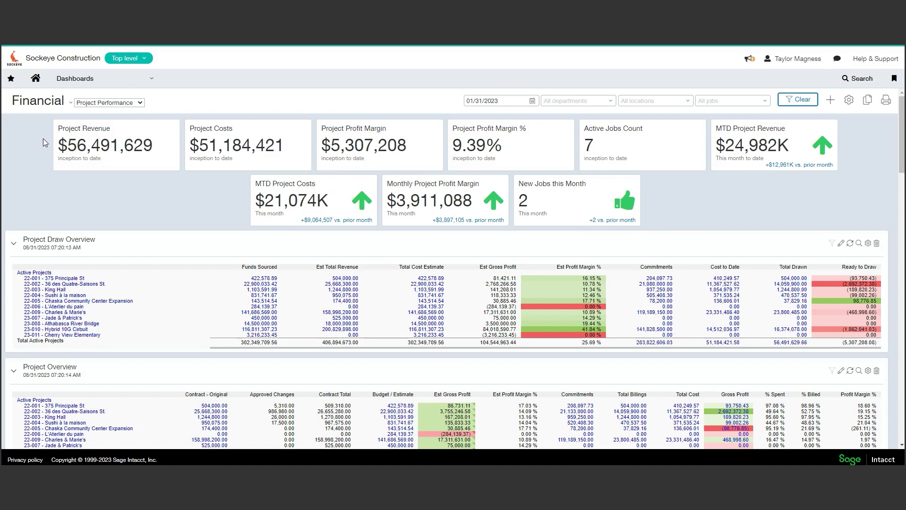
# Step: Create a new bill from Accounts Payable in the application menu
pyautogui.click(152, 80)
pyautogui.moveTo(85, 198)
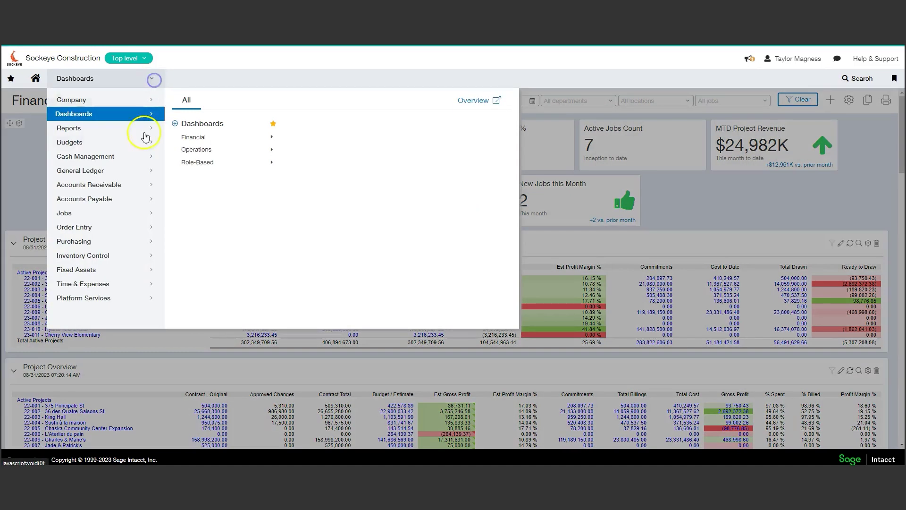
pyautogui.click(177, 143)
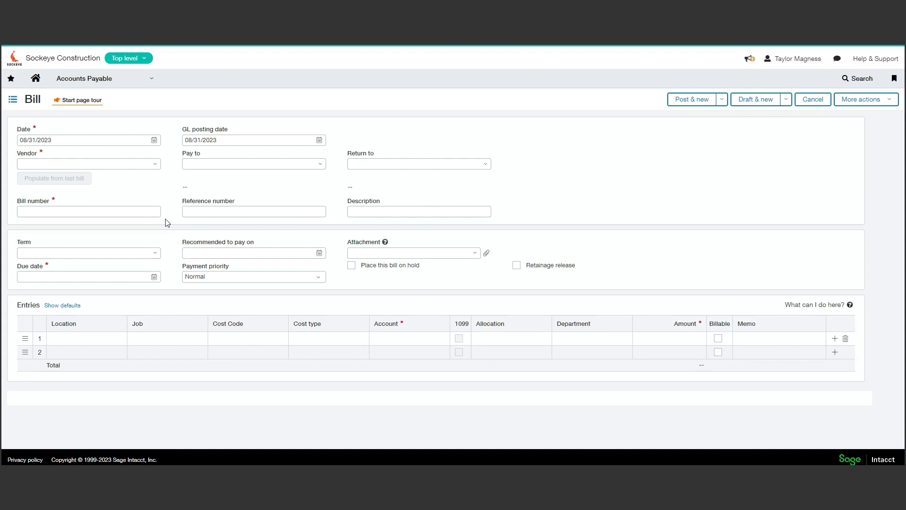
pyautogui.click(410, 338)
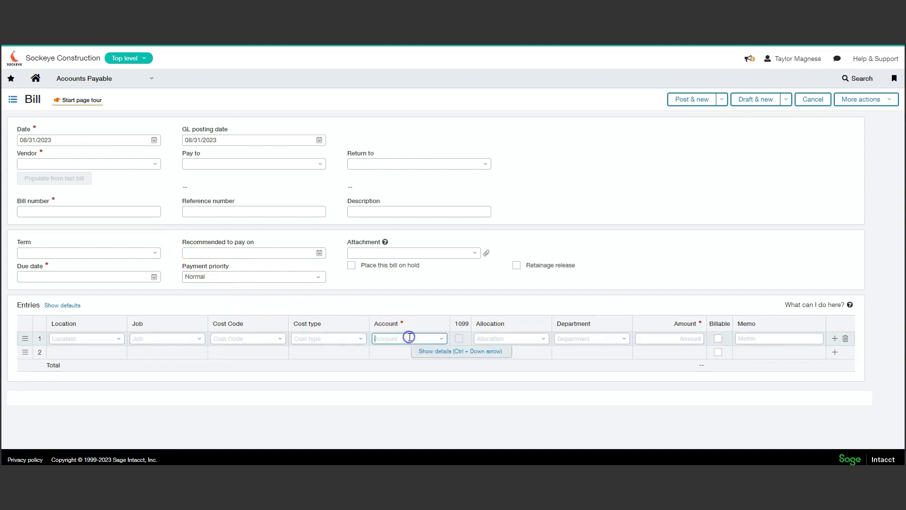
pyautogui.click(433, 352)
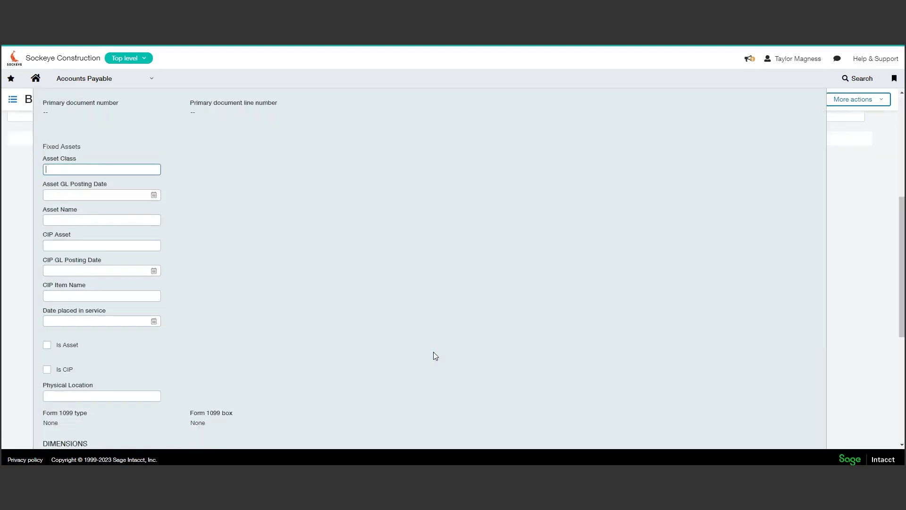
pyautogui.scroll(-5, 434, 352)
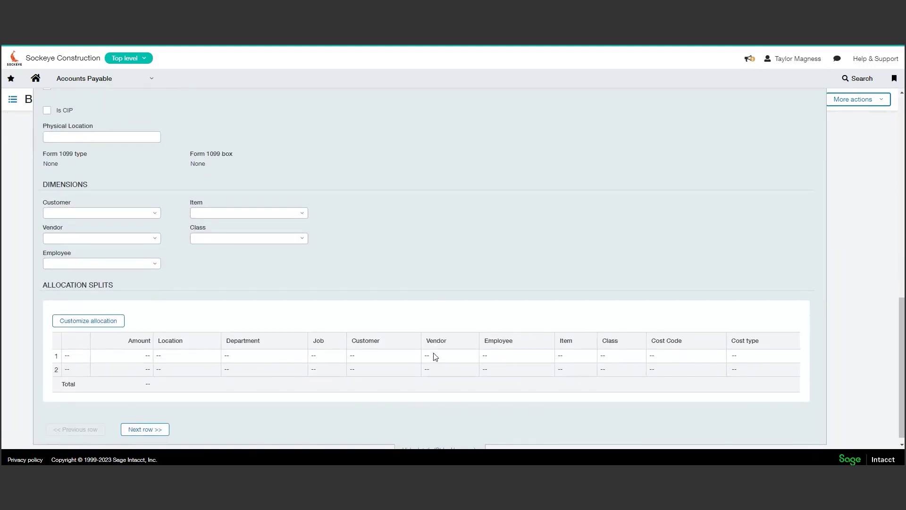
pyautogui.scroll(5, 434, 357)
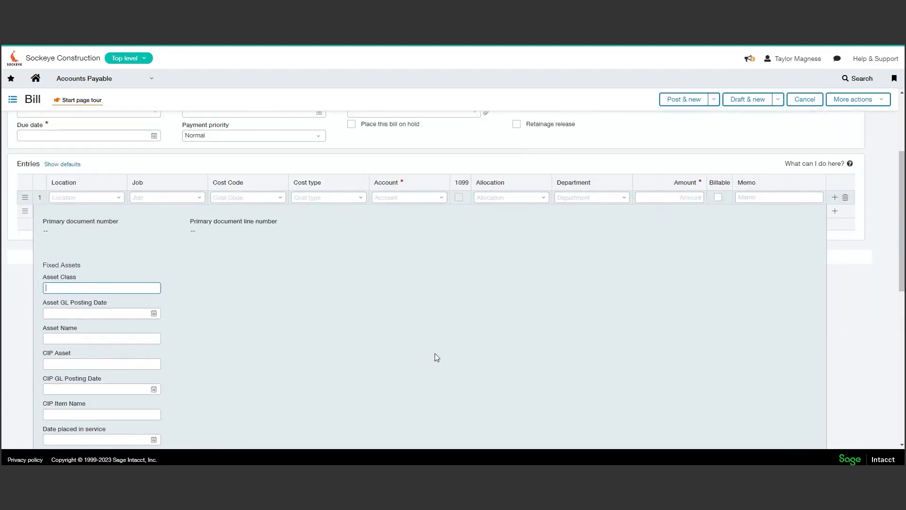
pyautogui.hotkey('ctrl', 'Up')
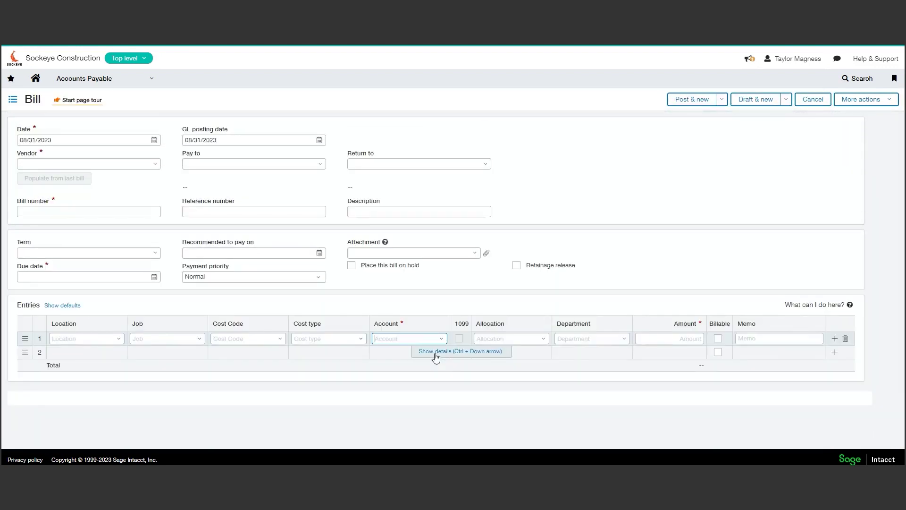
pyautogui.click(562, 312)
# Step: Open Edit Entries layout from More actions and bring the entries table into view
pyautogui.click(868, 100)
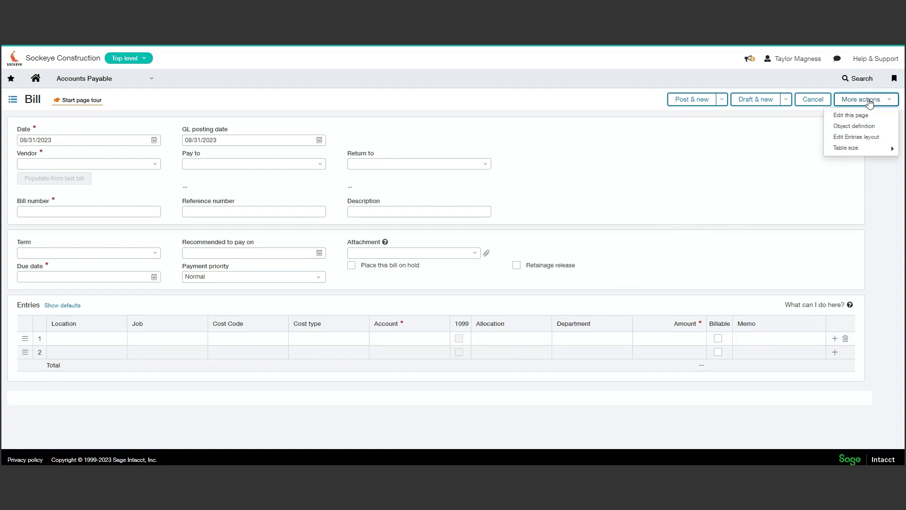
pyautogui.click(857, 136)
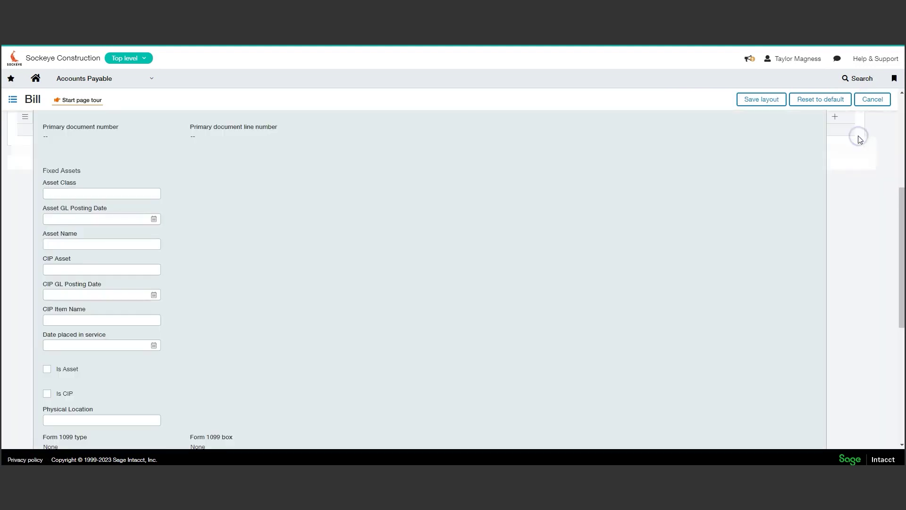
pyautogui.click(662, 251)
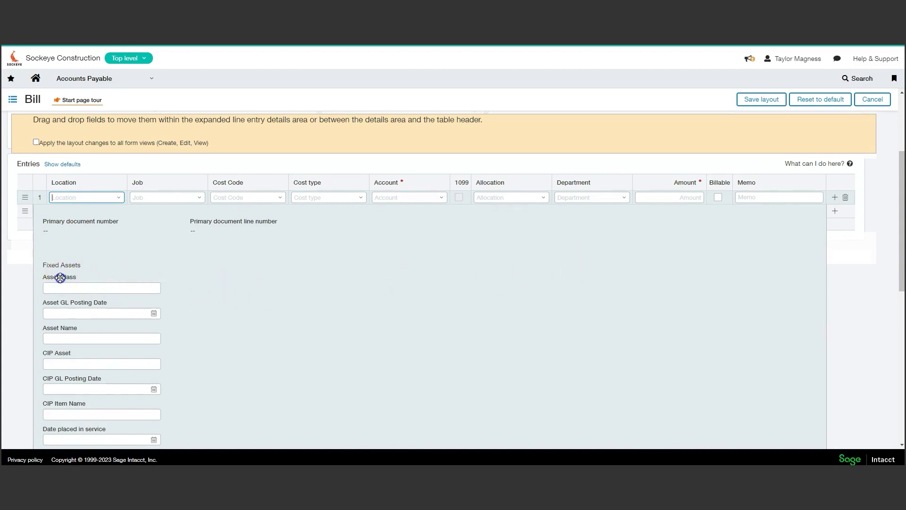
# Step: Drag Asset Class after Cost Code, and Cost type below Asset GL Posting Date
pyautogui.moveTo(60, 277); pyautogui.dragTo(286, 186)
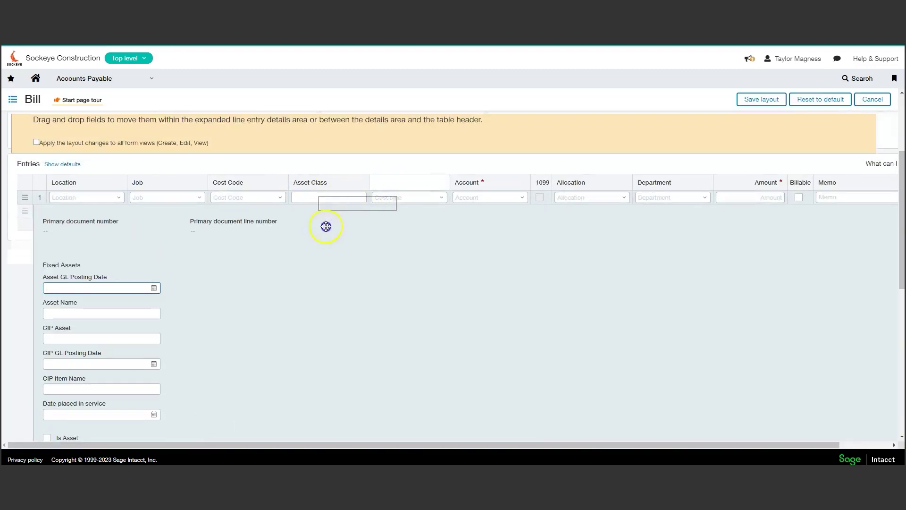
pyautogui.moveTo(413, 186); pyautogui.dragTo(220, 291)
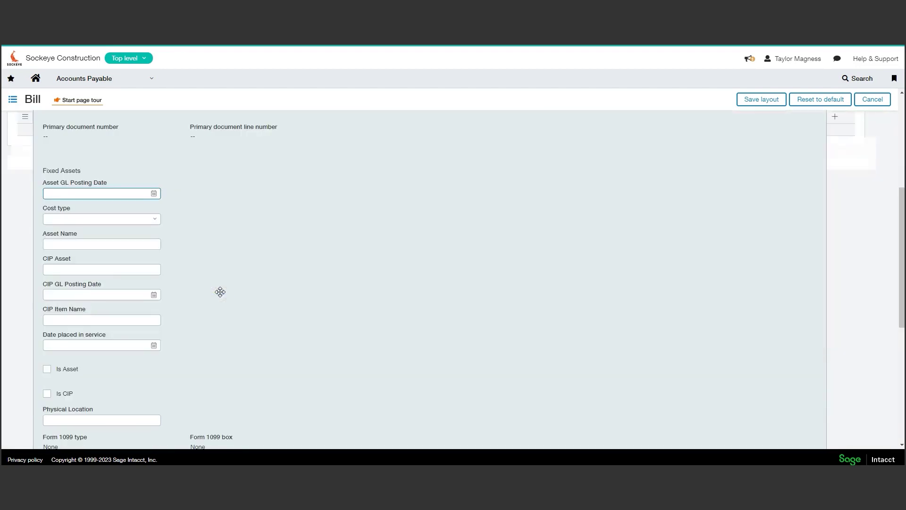
pyautogui.scroll(2, 220, 291)
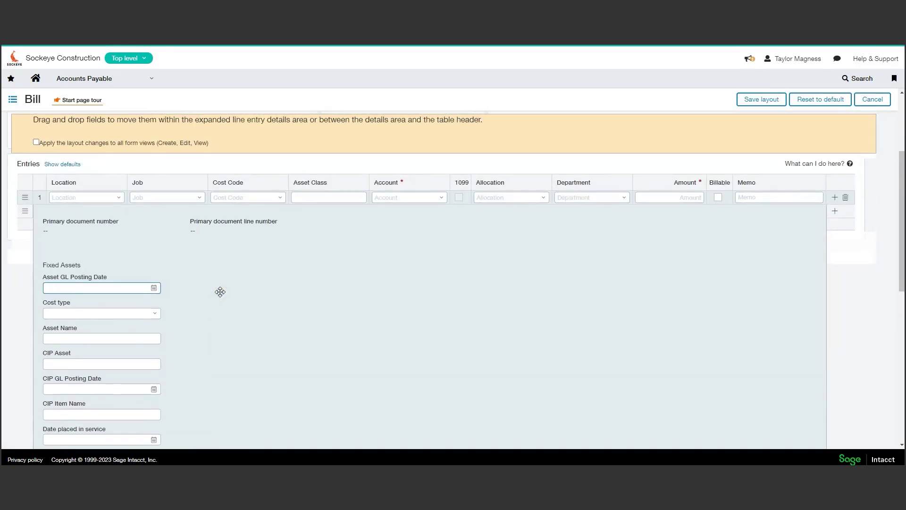
pyautogui.click(216, 290)
# Step: Apply the layout changes to Create, Edit and View forms, then save the layout
pyautogui.click(36, 143)
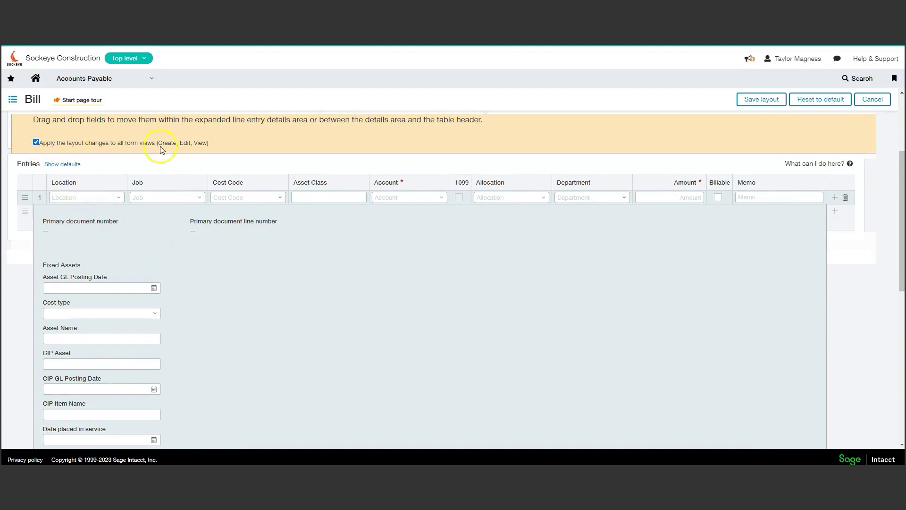
pyautogui.click(761, 100)
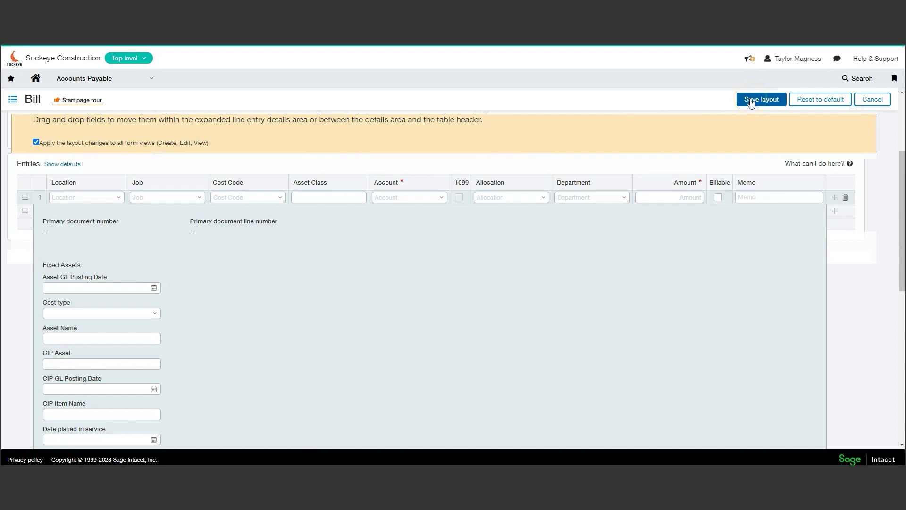